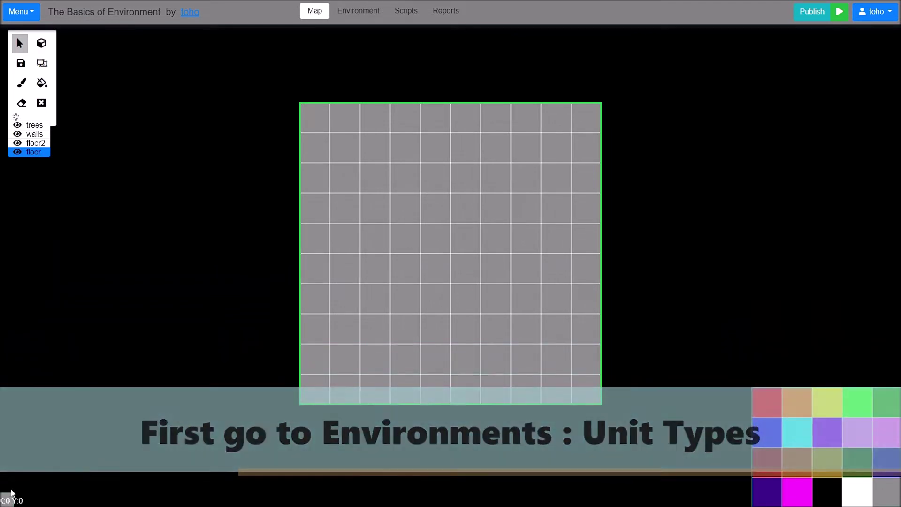
Add a Top-down Unit type to the environment using the Wooden Box Crate image and name it "Box :)".
{"action": "left_click", "coordinate": [374, 18]}
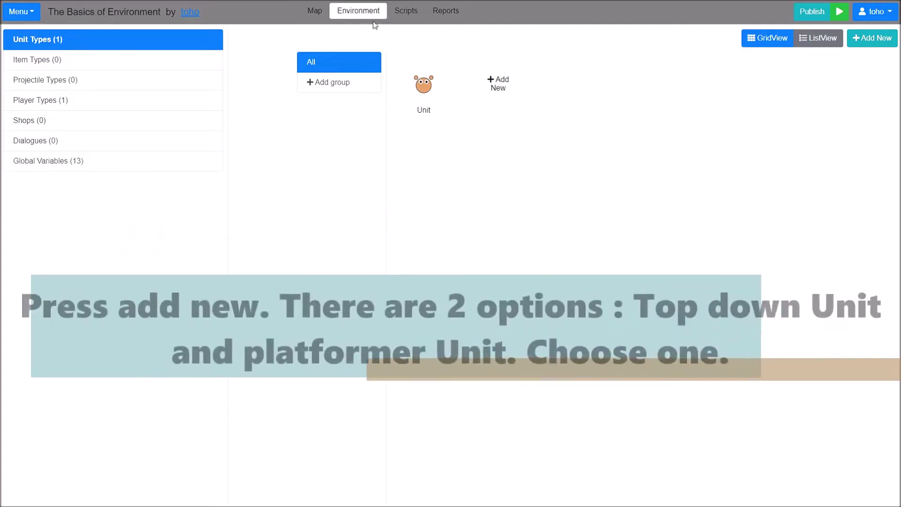
{"action": "left_click", "coordinate": [514, 79]}
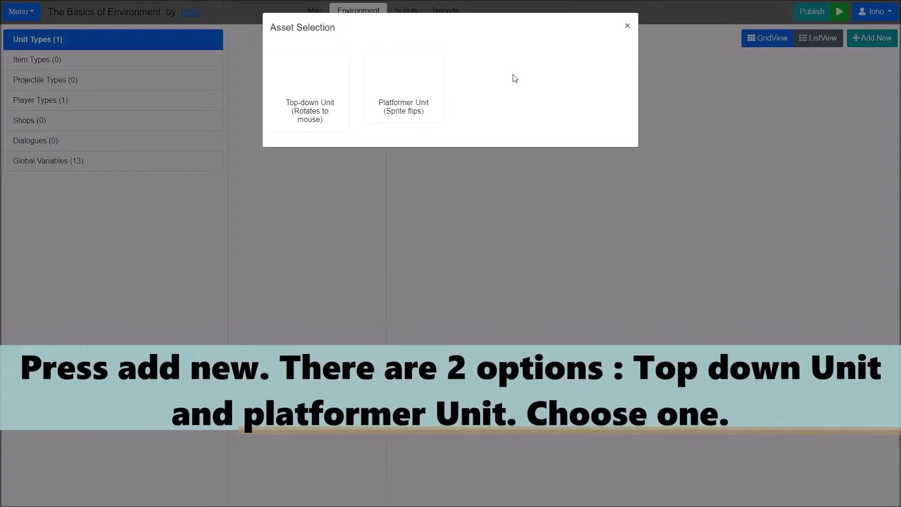
{"action": "left_click", "coordinate": [310, 112]}
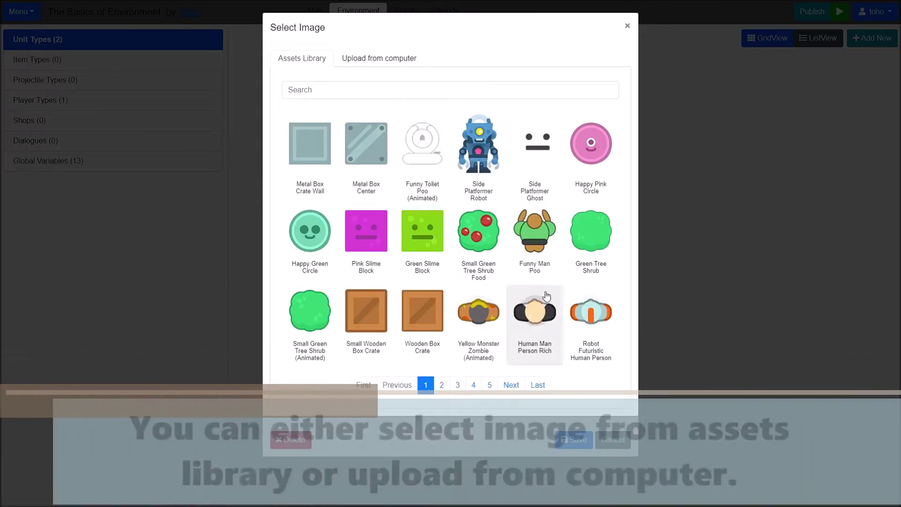
{"action": "left_click", "coordinate": [423, 311]}
{"action": "left_click_drag", "start_coordinate": [450, 131], "coordinate": [288, 136]}
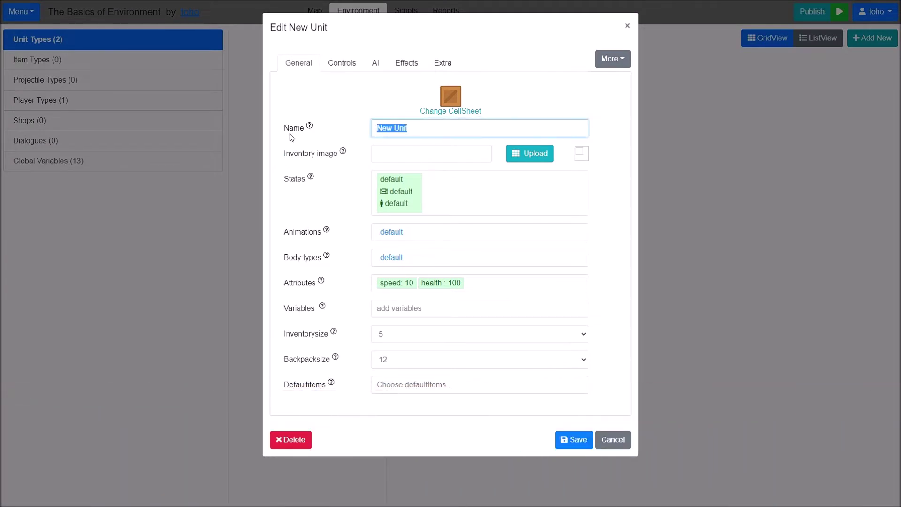
{"action": "type", "text": "Box :)"}
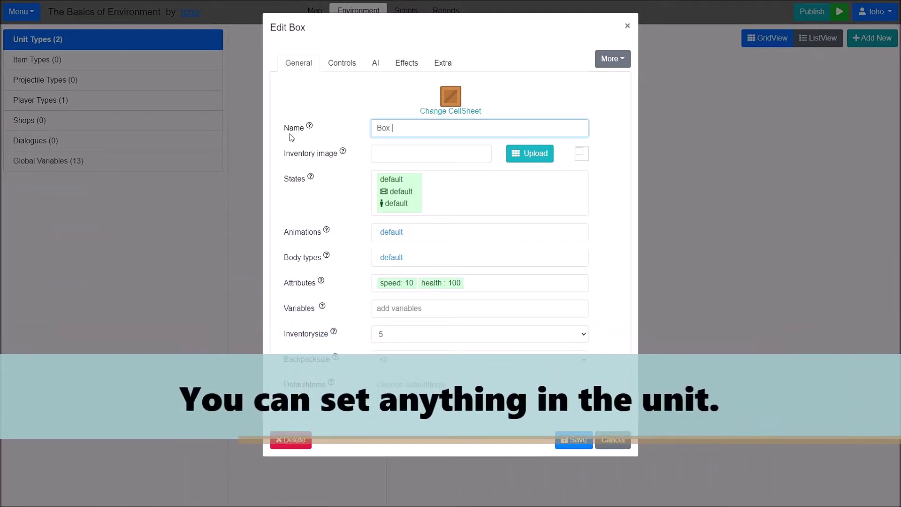
Set the box unit's inventory size and backpack size to 0 and save the unit.
{"action": "left_click", "coordinate": [415, 338]}
{"action": "key", "text": "0"}
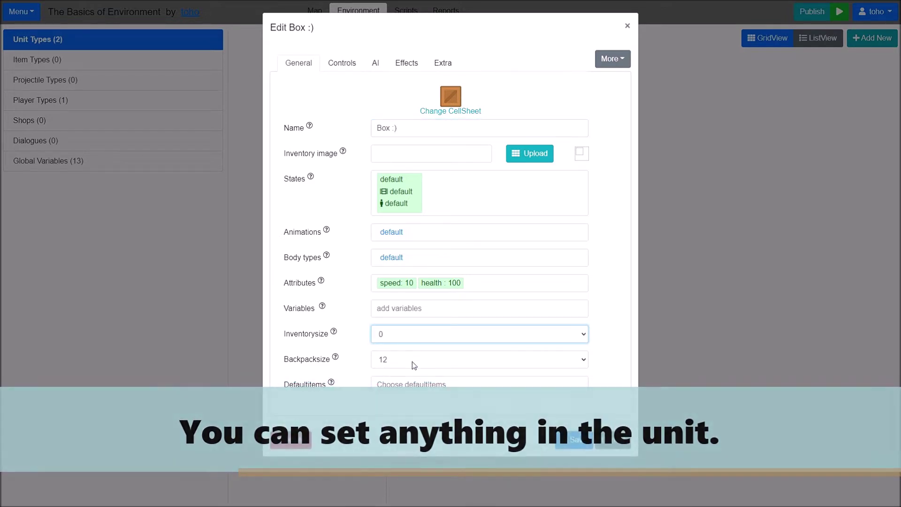
{"action": "left_click", "coordinate": [412, 361]}
{"action": "key", "text": "0"}
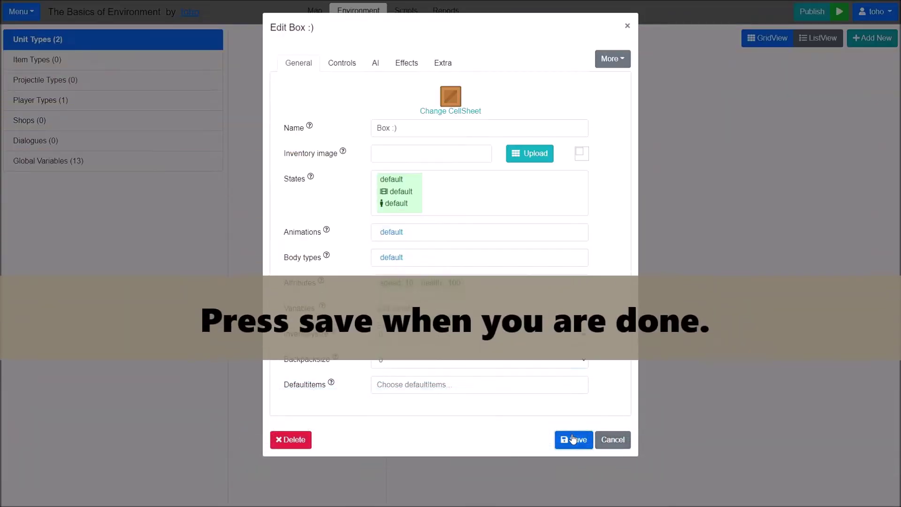
{"action": "left_click", "coordinate": [575, 439]}
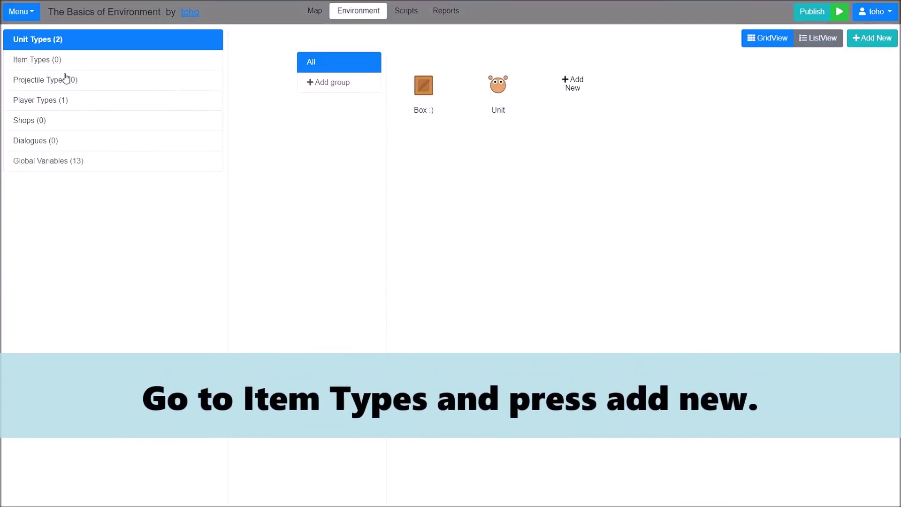
Add an item type using the Stone Rock image and name it "Rock Melee :D".
{"action": "left_click", "coordinate": [94, 64]}
{"action": "left_click", "coordinate": [448, 94]}
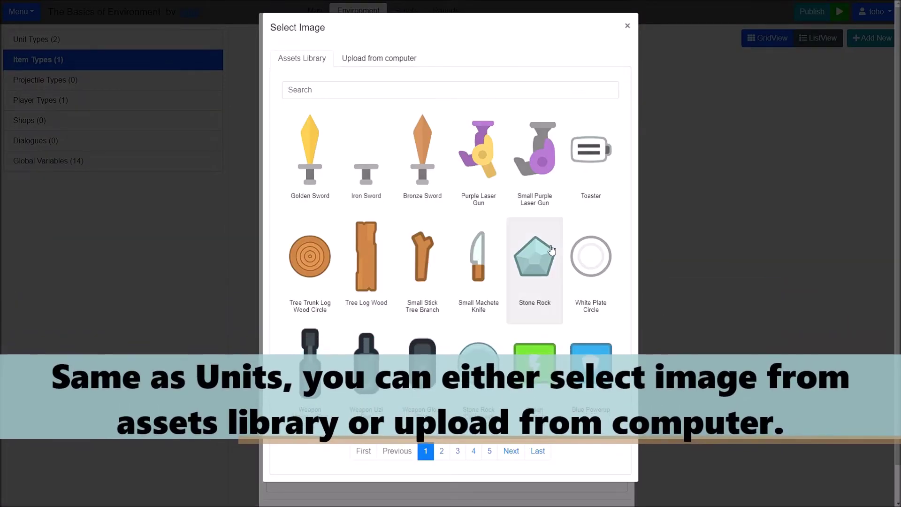
{"action": "left_click", "coordinate": [551, 250]}
{"action": "left_click_drag", "start_coordinate": [427, 132], "coordinate": [277, 129]}
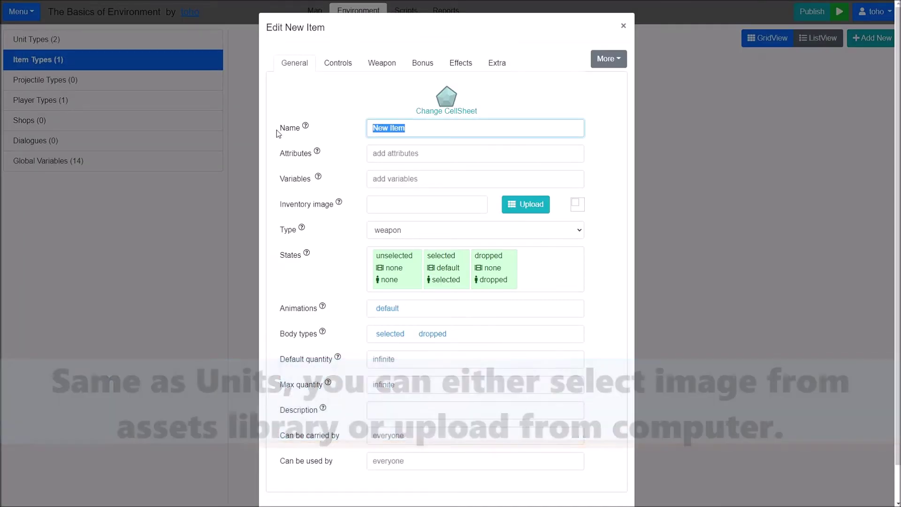
{"action": "type", "text": "Rock Me"}
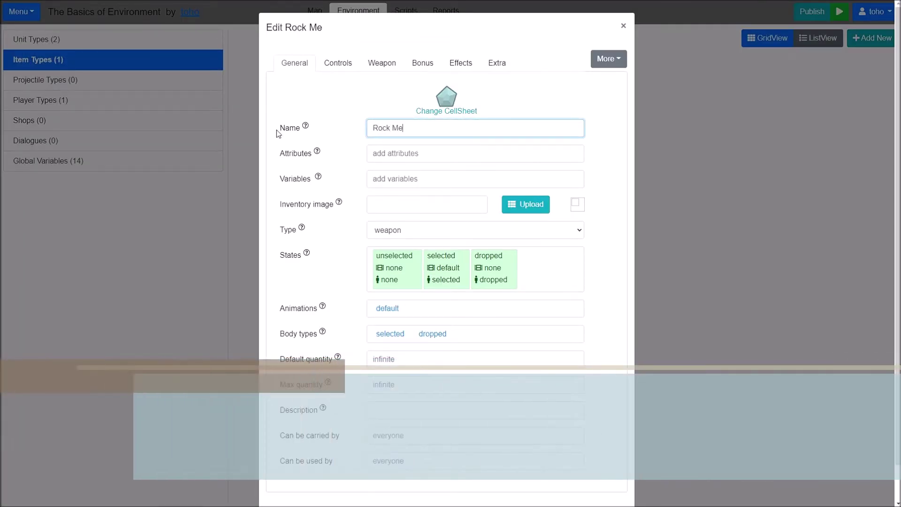
{"action": "type", "text": "lee :D"}
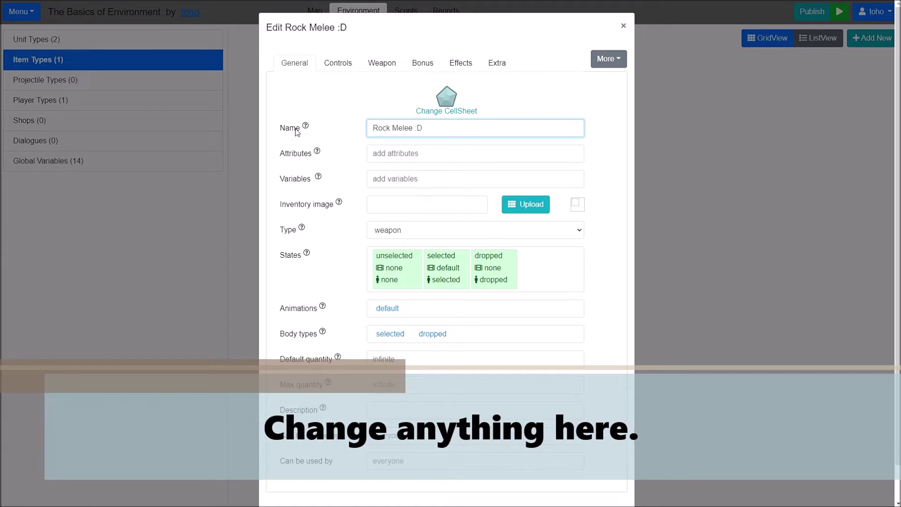
Give the rock item the description "This is a rock!" and save it.
{"action": "scroll", "coordinate": [438, 295], "scroll_direction": "down", "scroll_amount": 1}
{"action": "left_click", "coordinate": [308, 386]}
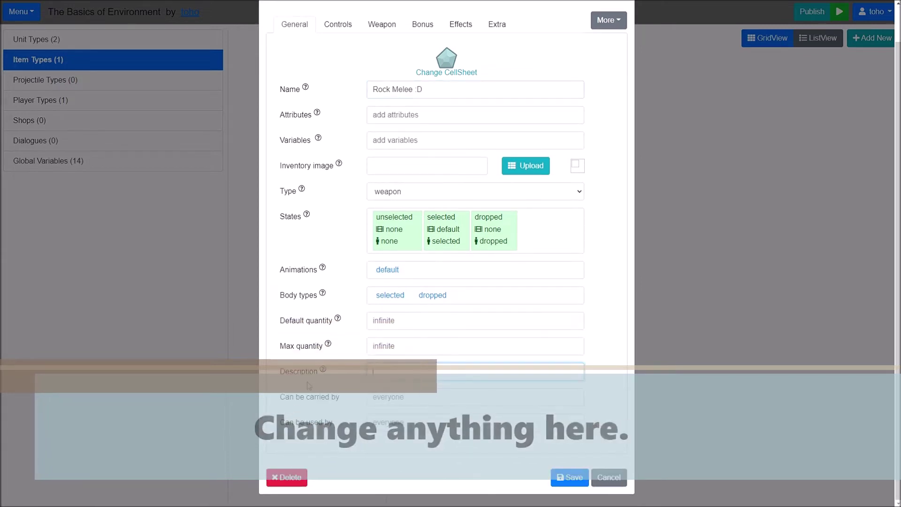
{"action": "type", "text": "This is a ro"}
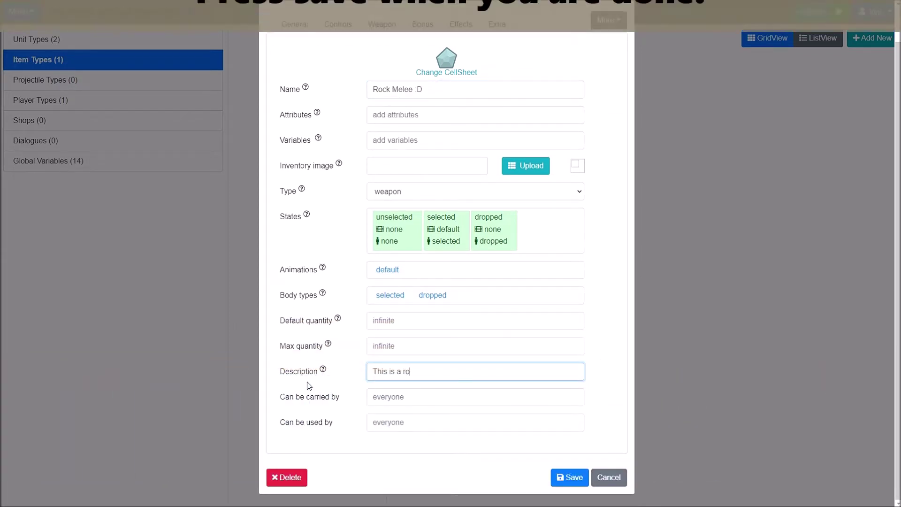
{"action": "type", "text": "ck!"}
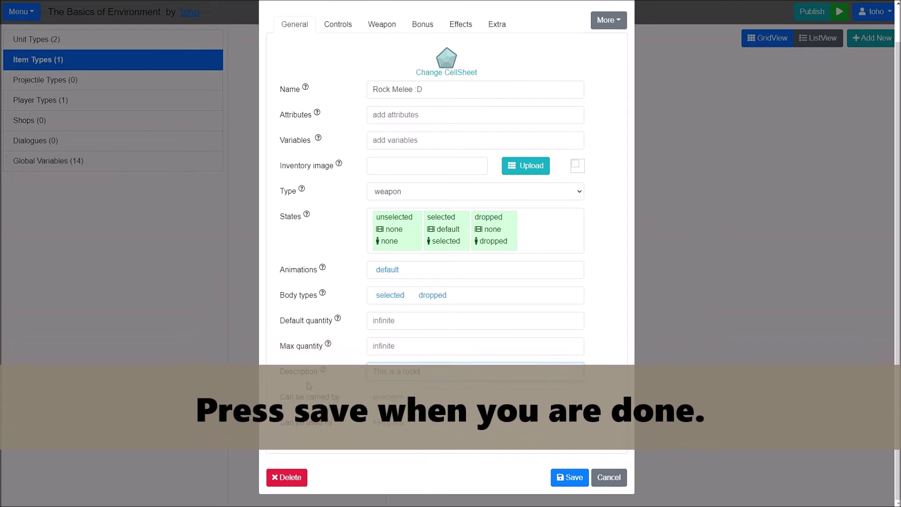
{"action": "left_click", "coordinate": [577, 475]}
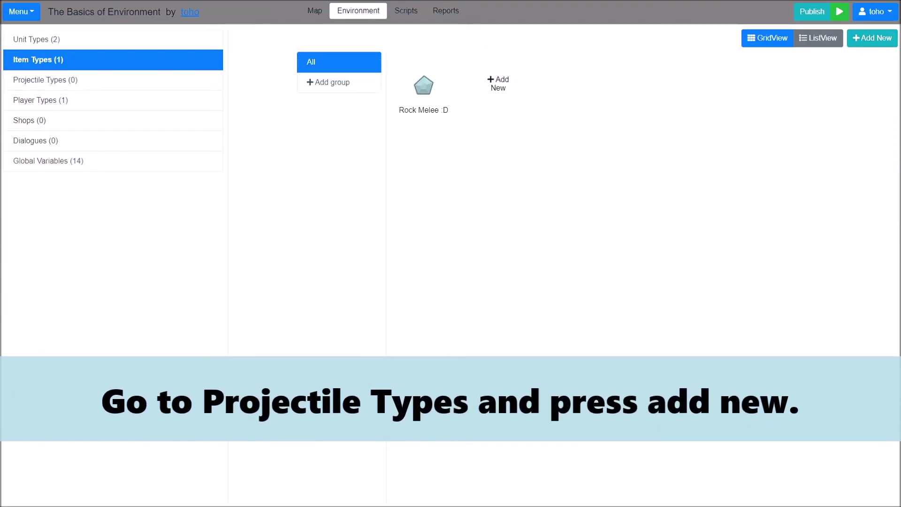
Add a Collider Object projectile type using the Golf Ball image from the assets library.
{"action": "left_click", "coordinate": [123, 84]}
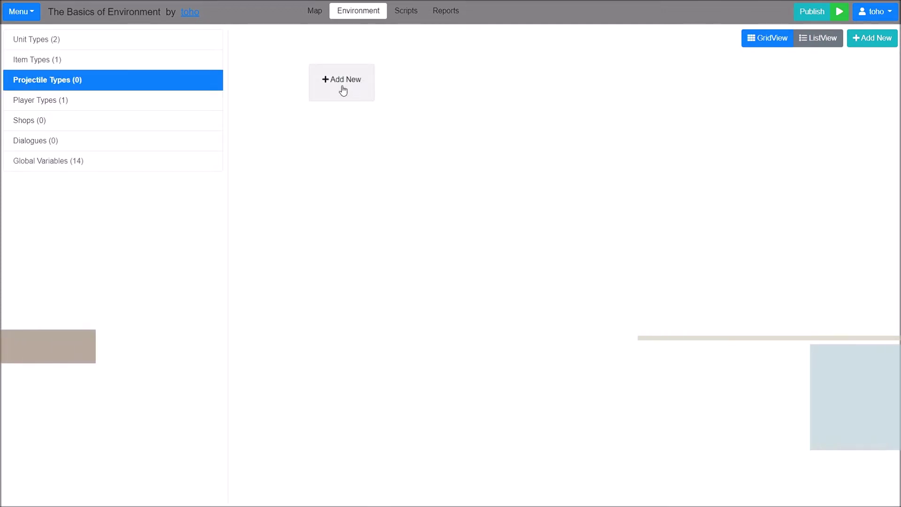
{"action": "left_click", "coordinate": [342, 87]}
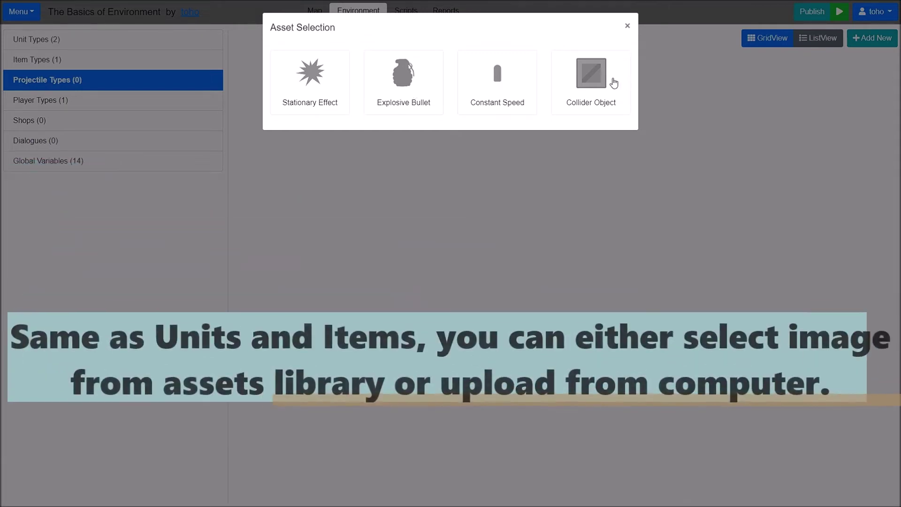
{"action": "left_click", "coordinate": [613, 81]}
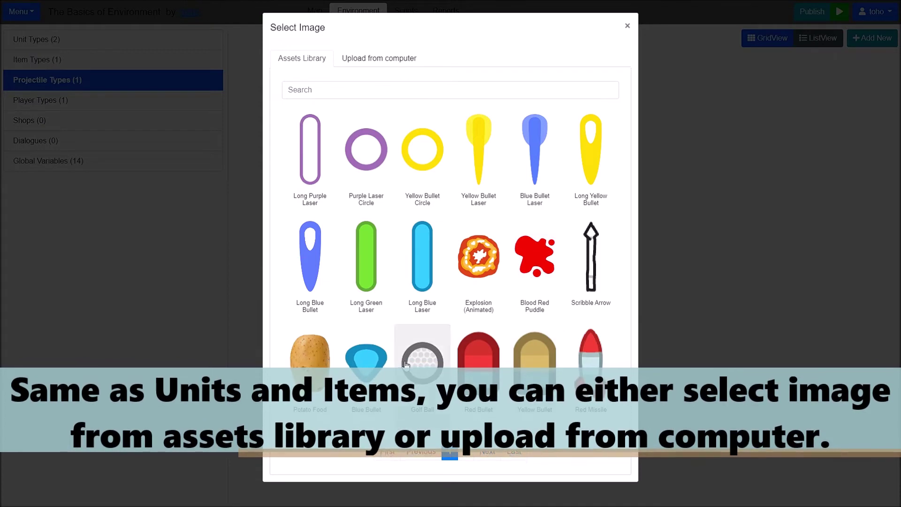
{"action": "left_click", "coordinate": [422, 361]}
Name the new projectile "Golf!" and open its life span value for editing.
{"action": "left_click_drag", "start_coordinate": [427, 127], "coordinate": [303, 131]}
{"action": "key", "text": "BackSpace"}
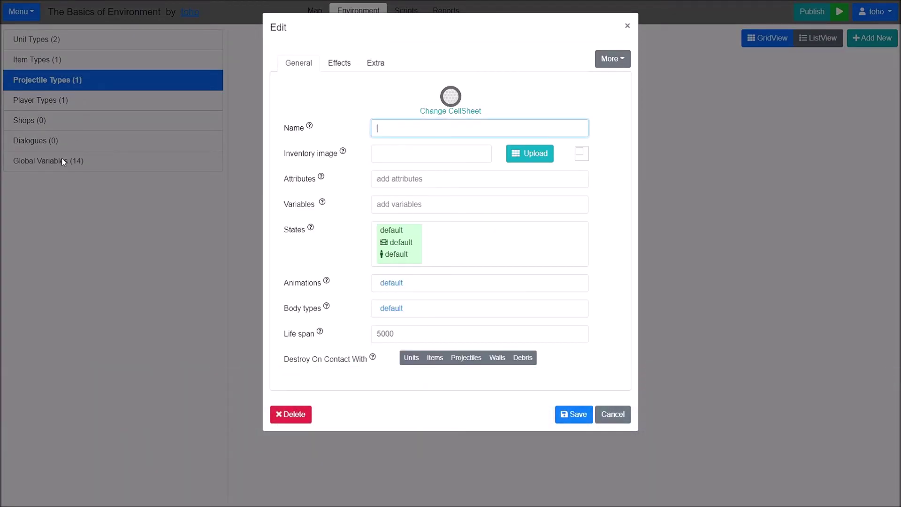
{"action": "type", "text": "Golf!"}
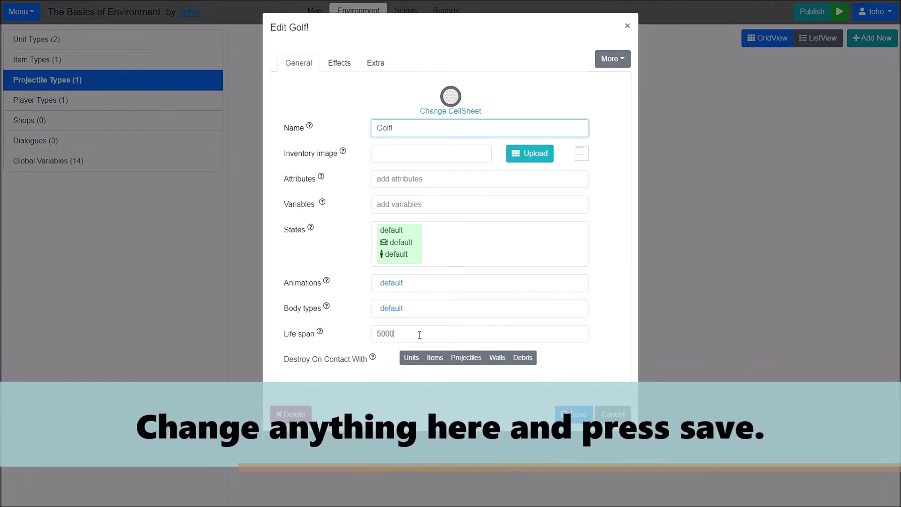
{"action": "left_click_drag", "start_coordinate": [418, 333], "coordinate": [326, 334]}
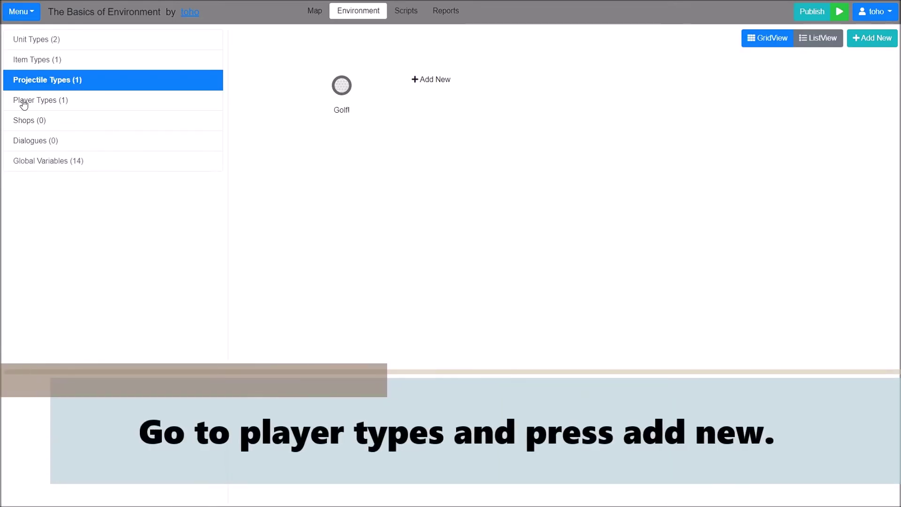
Add a new player type and name it "Player Type 2".
{"action": "left_click", "coordinate": [52, 98]}
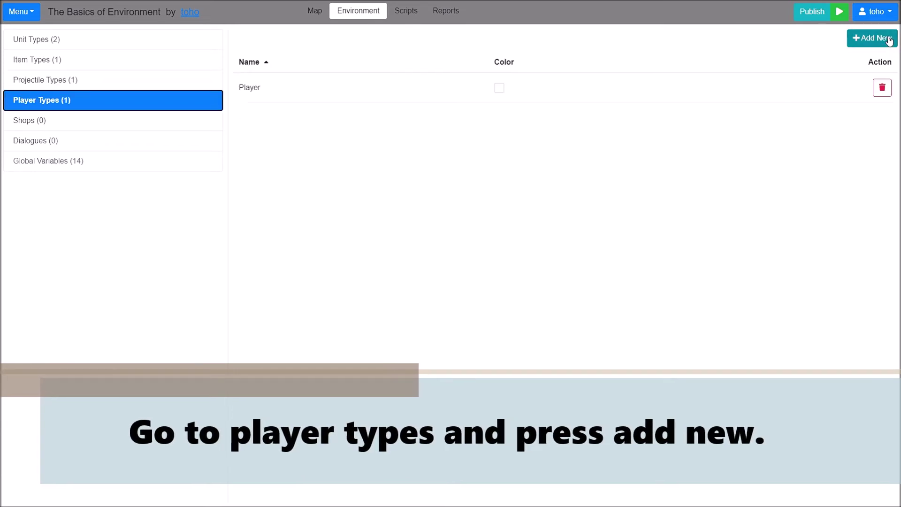
{"action": "left_click", "coordinate": [872, 38]}
{"action": "left_click", "coordinate": [437, 67]}
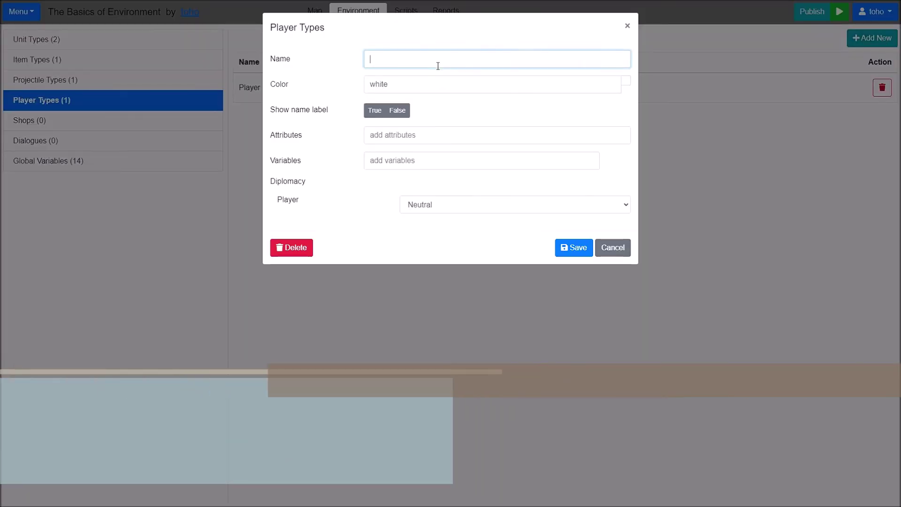
{"action": "type", "text": "Pla"}
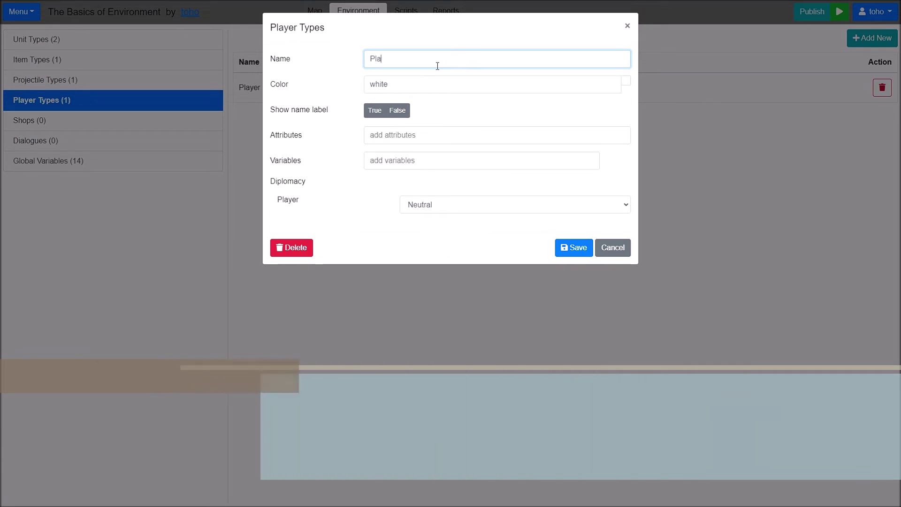
{"action": "type", "text": "yer Type 2"}
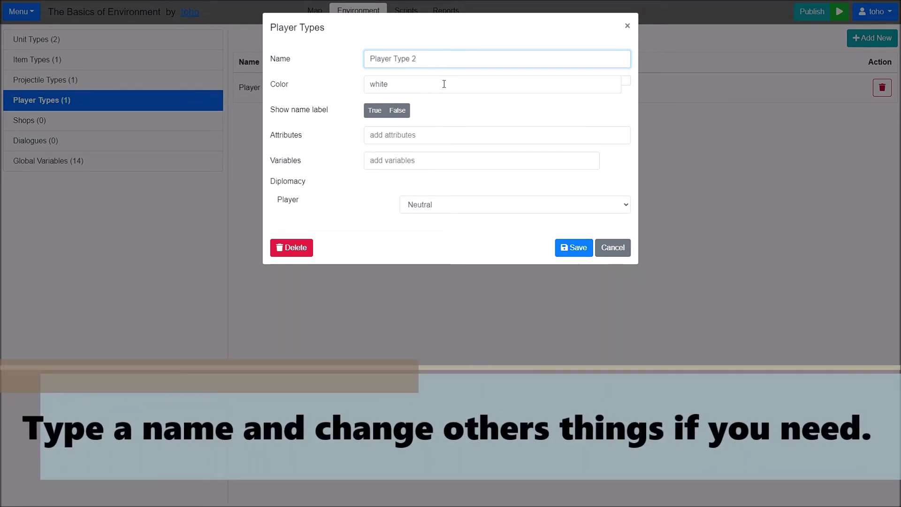
Set the new player type's color to blue, enable its name label, and save it.
{"action": "left_click_drag", "start_coordinate": [388, 84], "coordinate": [307, 87]}
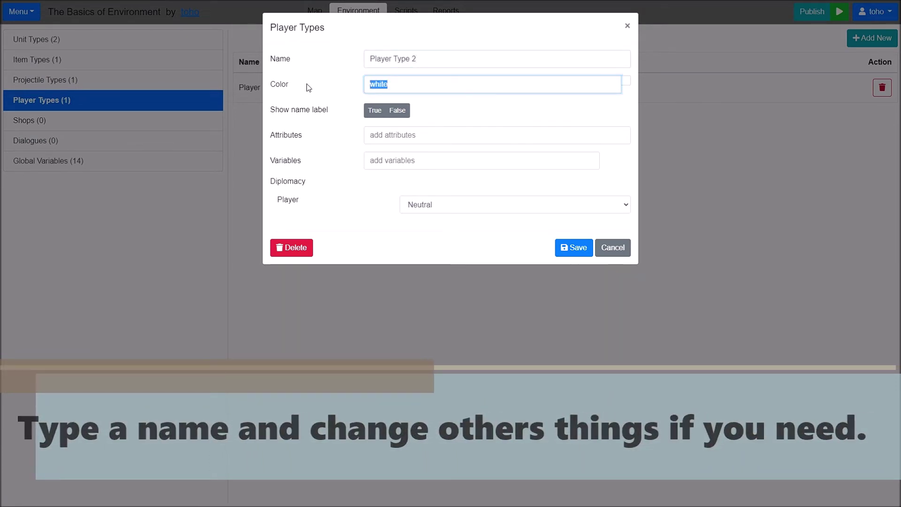
{"action": "key", "text": "End"}
{"action": "type", "text": "blue"}
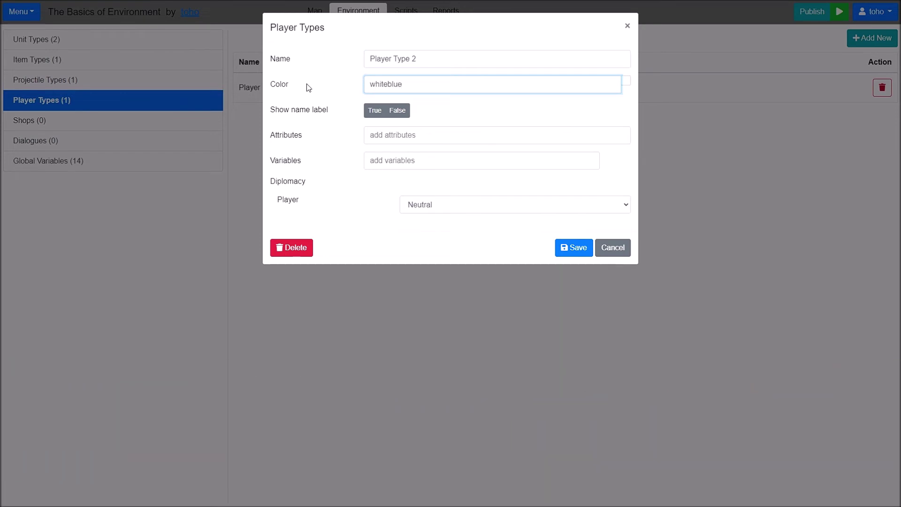
{"action": "key", "text": "ctrl+a"}
{"action": "type", "text": "blue"}
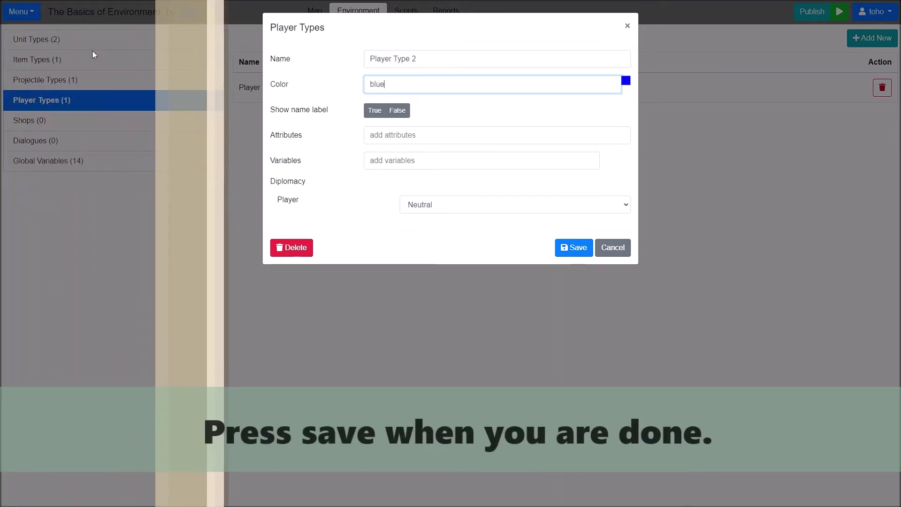
{"action": "left_click", "coordinate": [375, 110]}
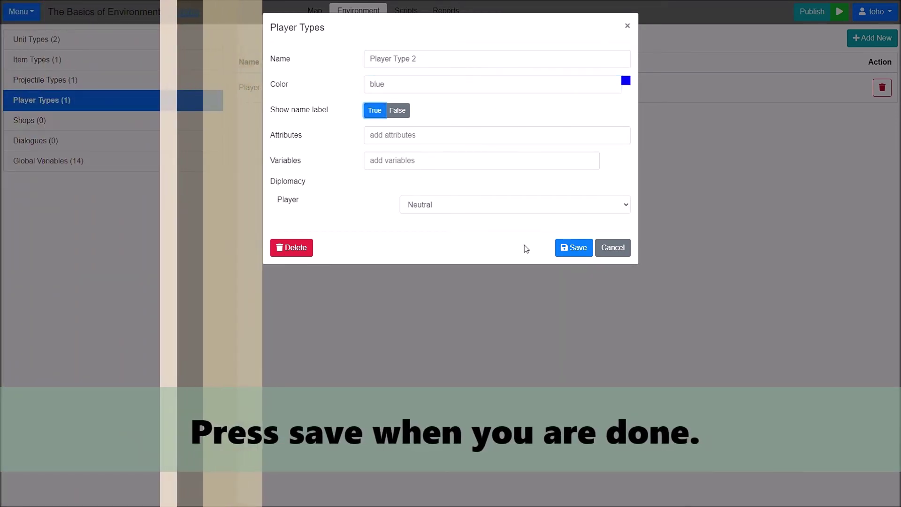
{"action": "left_click", "coordinate": [571, 248]}
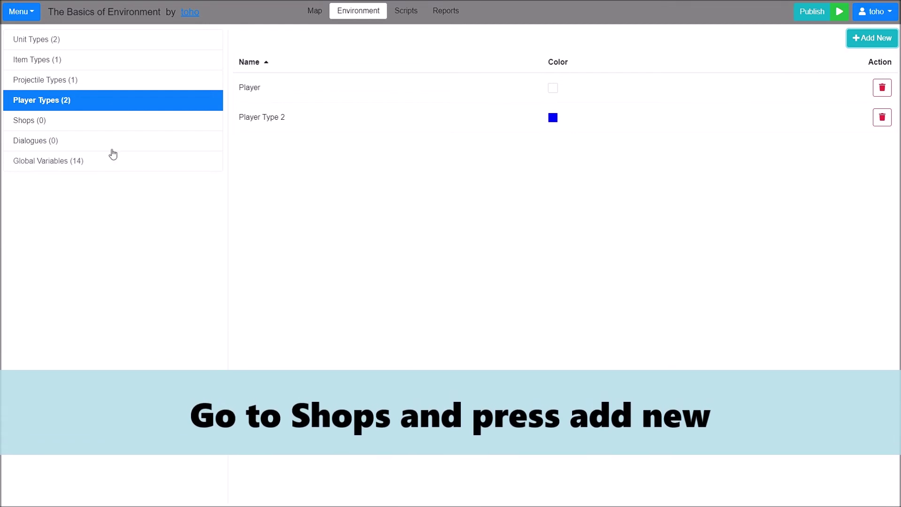
Add a shop named "Shop 1" and include Rock Melee :D among its item types.
{"action": "left_click", "coordinate": [79, 124]}
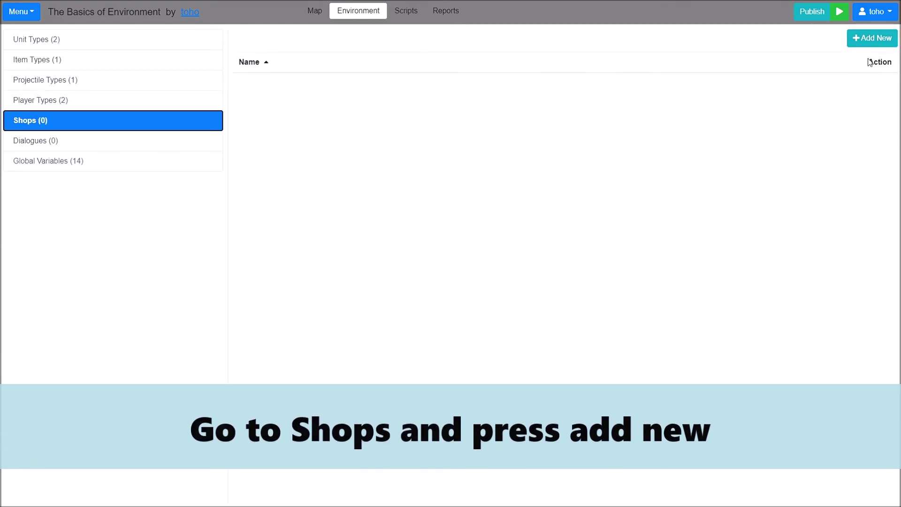
{"action": "left_click", "coordinate": [870, 41]}
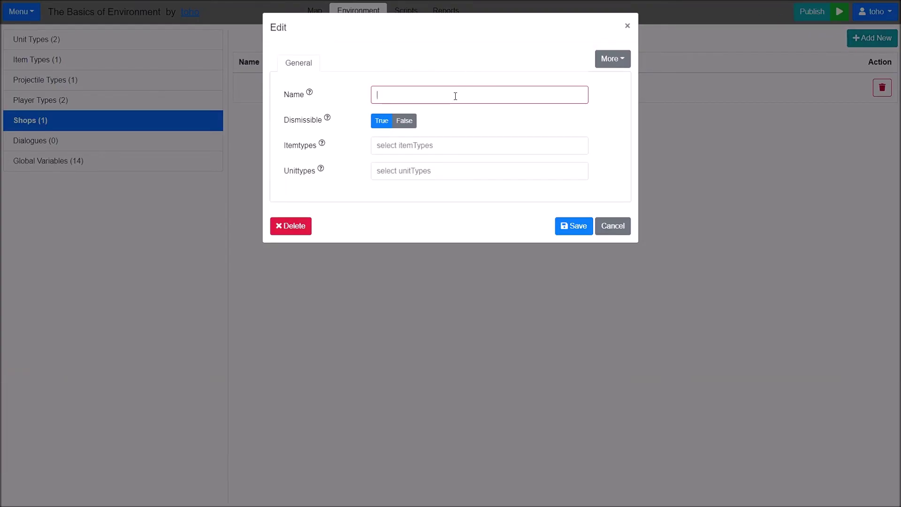
{"action": "type", "text": "Shop 1"}
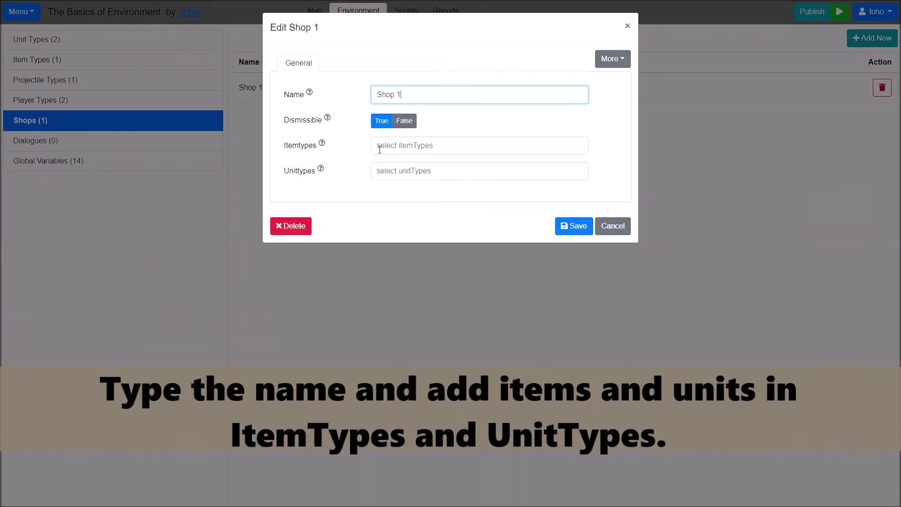
{"action": "left_click", "coordinate": [394, 150]}
{"action": "left_click", "coordinate": [397, 167]}
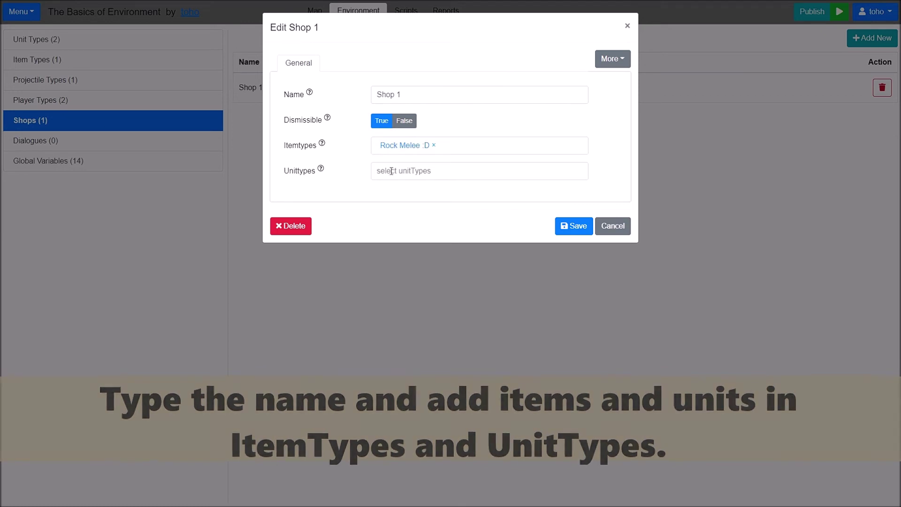
Include Unit among the unit types offered by Shop 1.
{"action": "left_click", "coordinate": [382, 170]}
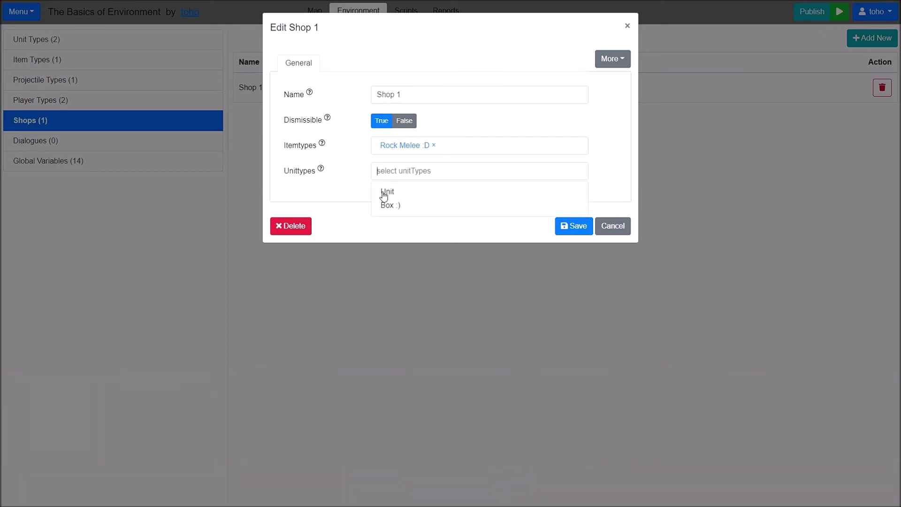
{"action": "left_click", "coordinate": [408, 192]}
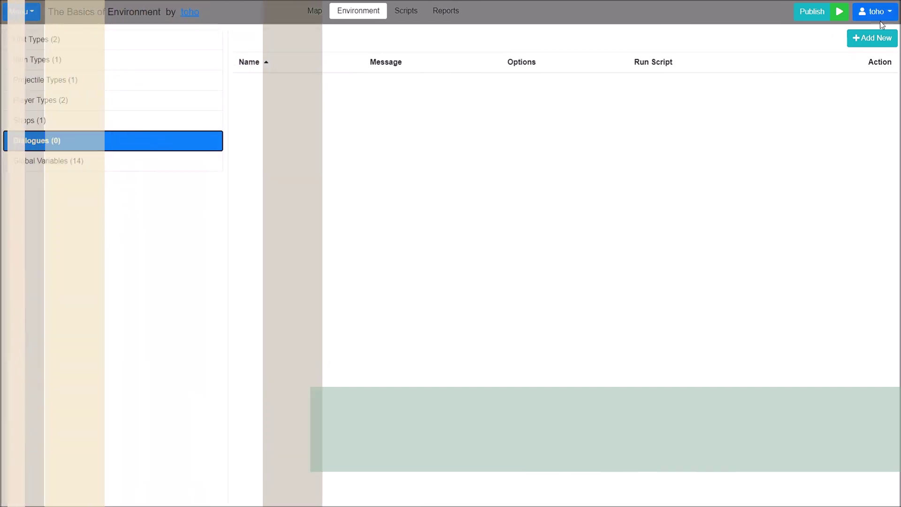
Add a dialogue named "Dialogue" with the HTML message "This is a dialogue which you can do html!" and save it.
{"action": "left_click", "coordinate": [867, 38]}
{"action": "left_click", "coordinate": [428, 99]}
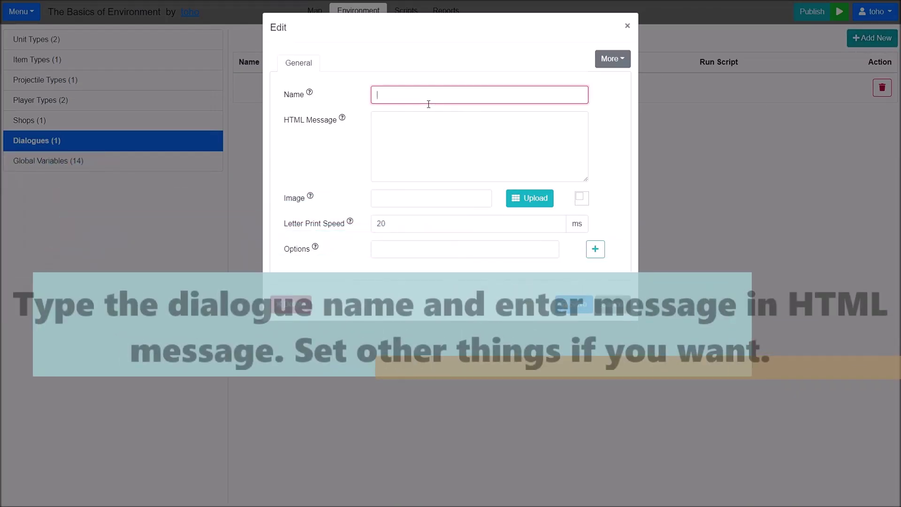
{"action": "left_click", "coordinate": [406, 141]}
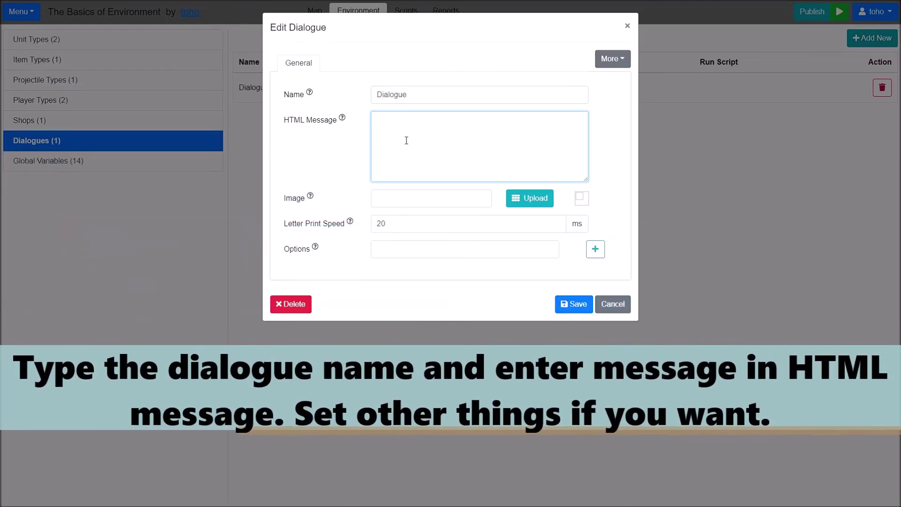
{"action": "type", "text": "This is a dialogue"}
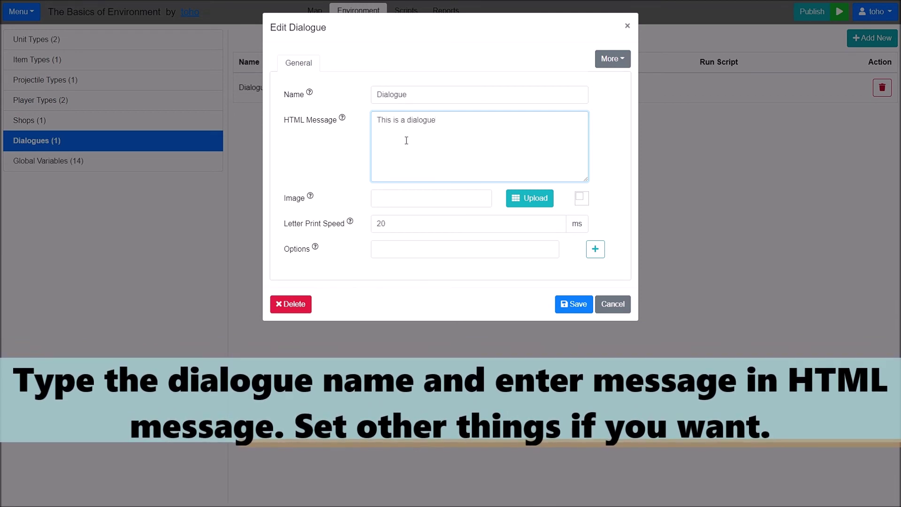
{"action": "type", "text": " which you can do "}
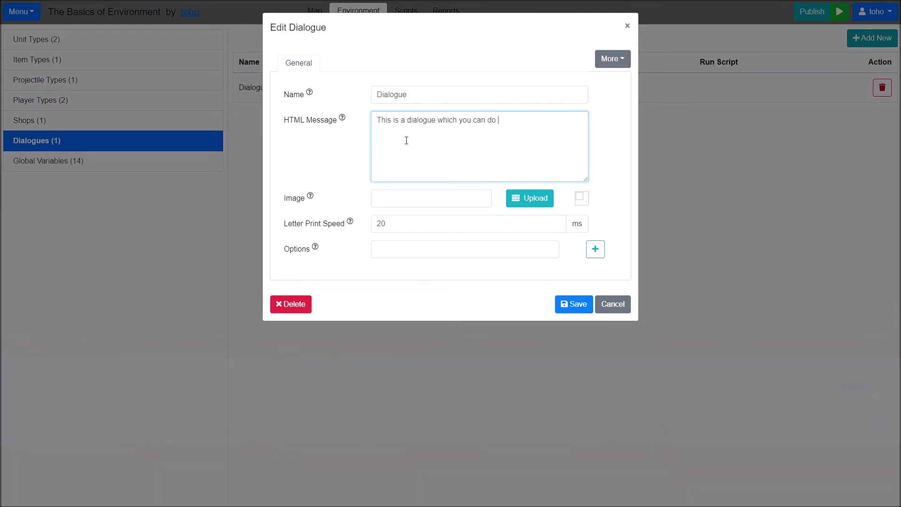
{"action": "type", "text": "html"}
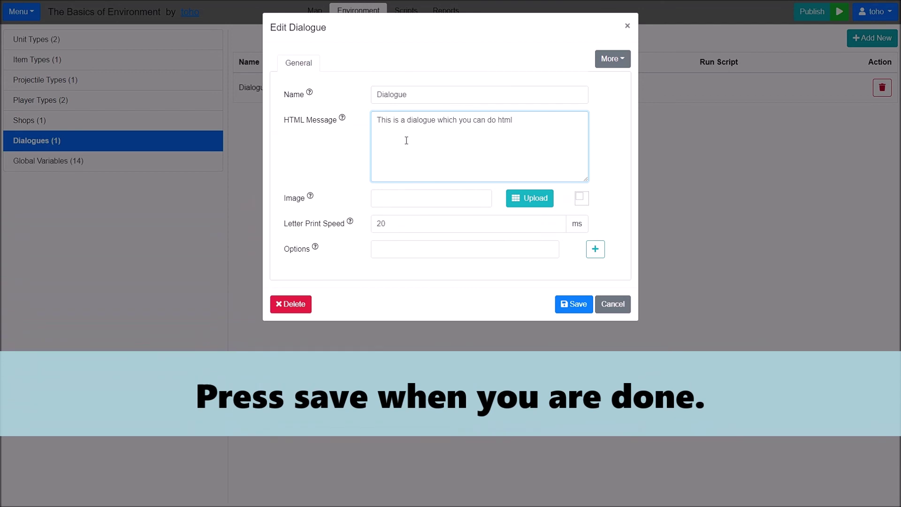
{"action": "type", "text": "!"}
{"action": "left_click", "coordinate": [577, 305]}
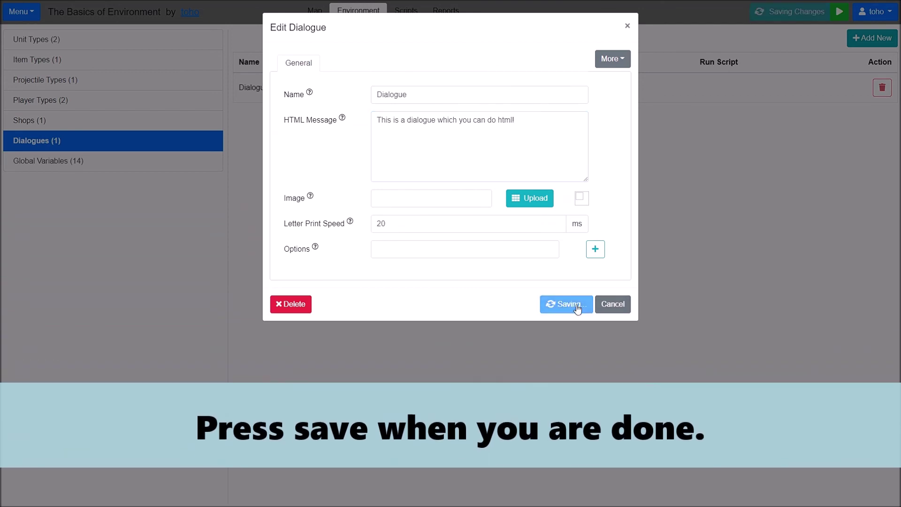